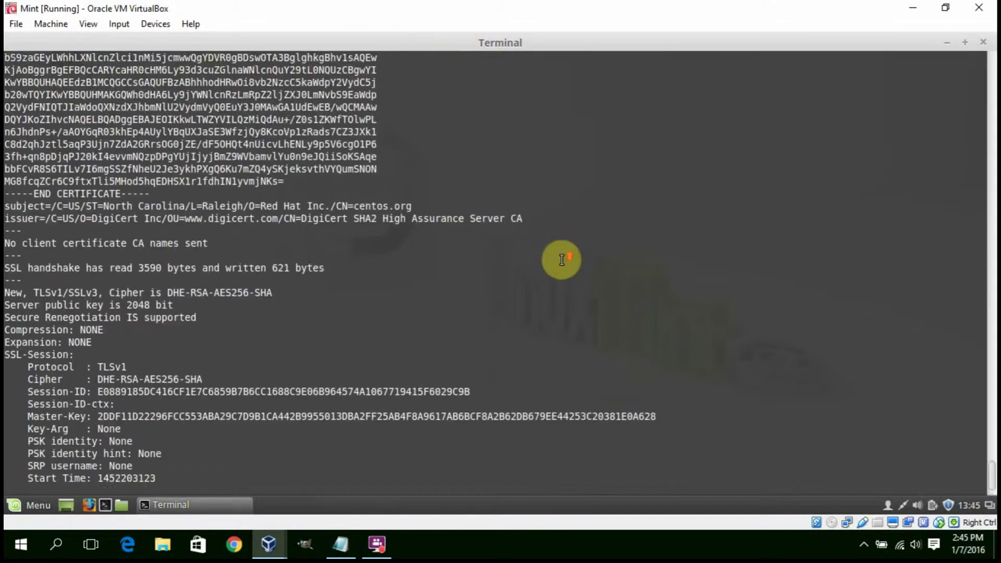
{"action": "scroll", "coordinate": [574, 247], "scroll_direction": "up", "scroll_amount": 5}
{"action": "scroll", "coordinate": [572, 247], "scroll_direction": "up", "scroll_amount": 5}
{"action": "scroll", "coordinate": [567, 254], "scroll_direction": "up", "scroll_amount": 5}
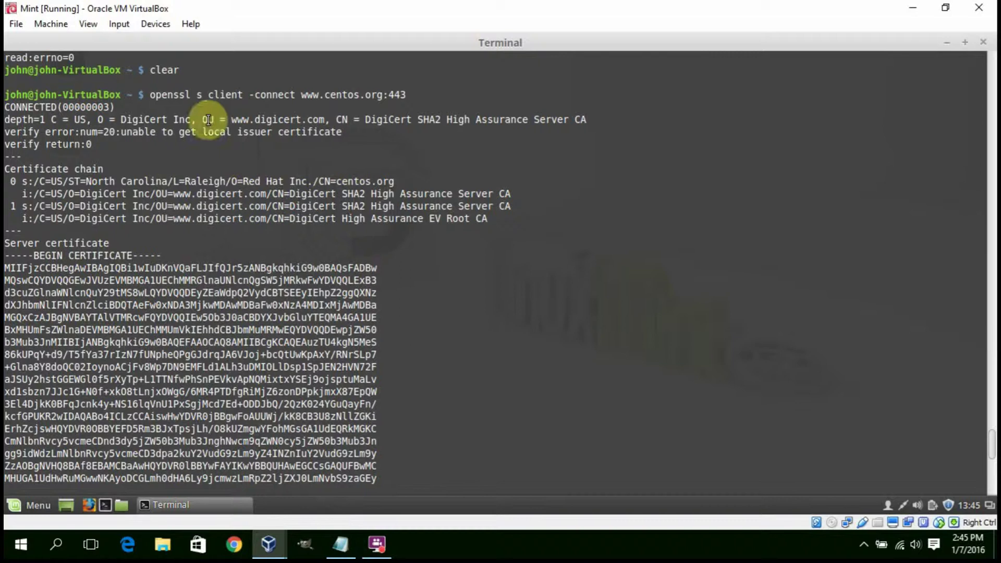
{"action": "scroll", "coordinate": [501, 251], "scroll_direction": "down", "scroll_amount": 1}
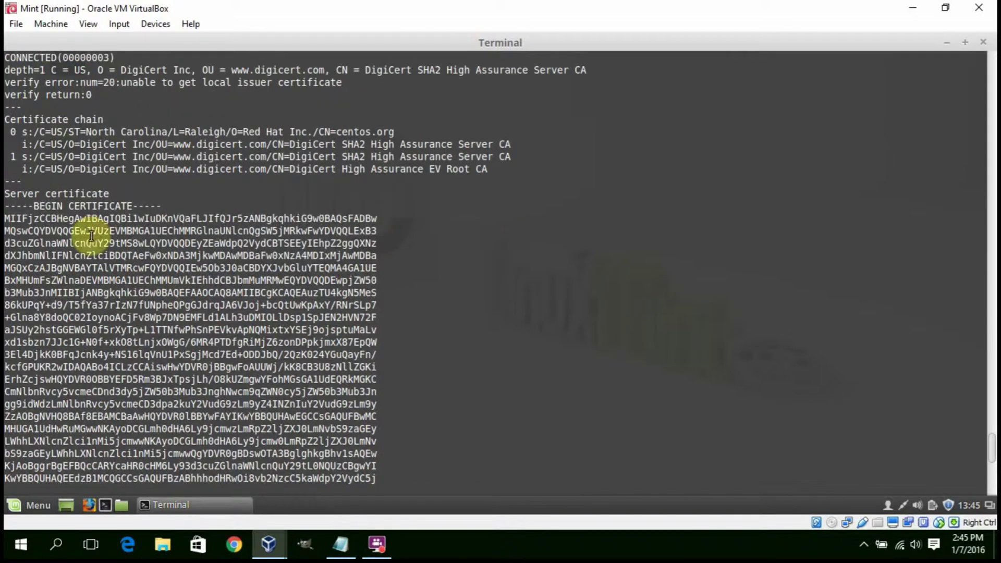
{"action": "scroll", "coordinate": [460, 249], "scroll_direction": "down", "scroll_amount": 4}
{"action": "scroll", "coordinate": [461, 249], "scroll_direction": "down", "scroll_amount": 3}
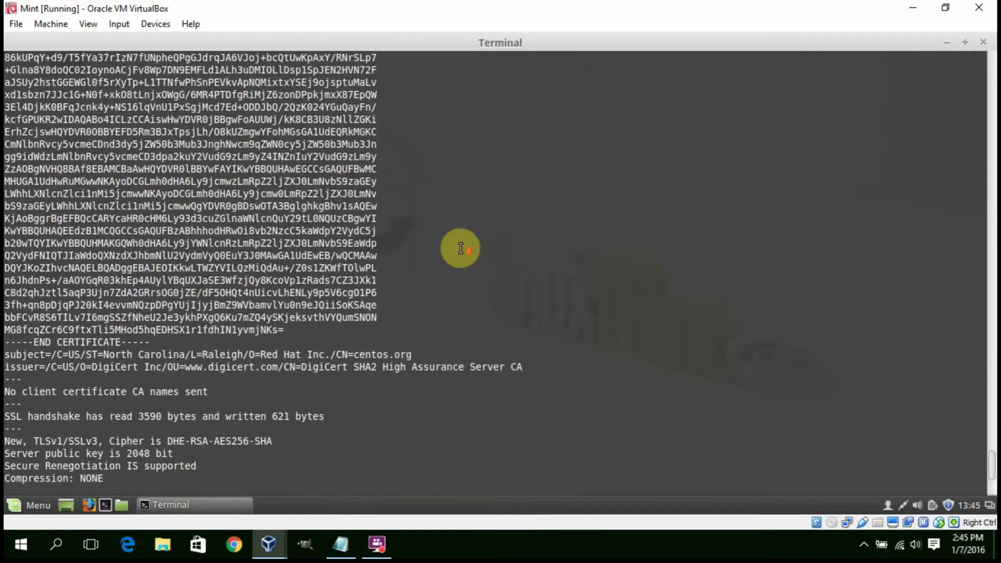
{"action": "scroll", "coordinate": [603, 249], "scroll_direction": "down", "scroll_amount": 5}
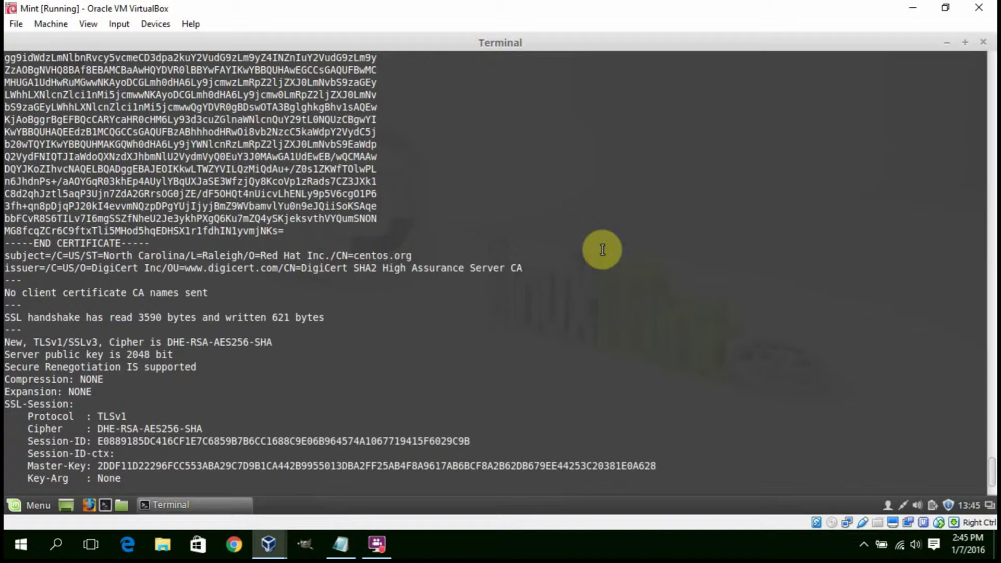